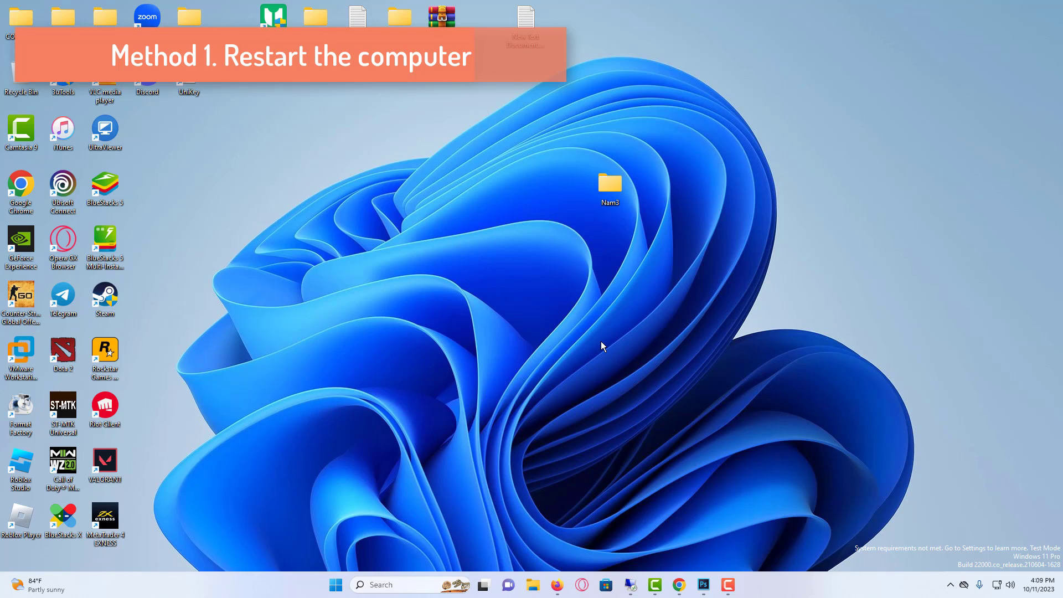
# - Restart Windows 11 using the Power options in the Start menu
pyautogui.click(336, 585)
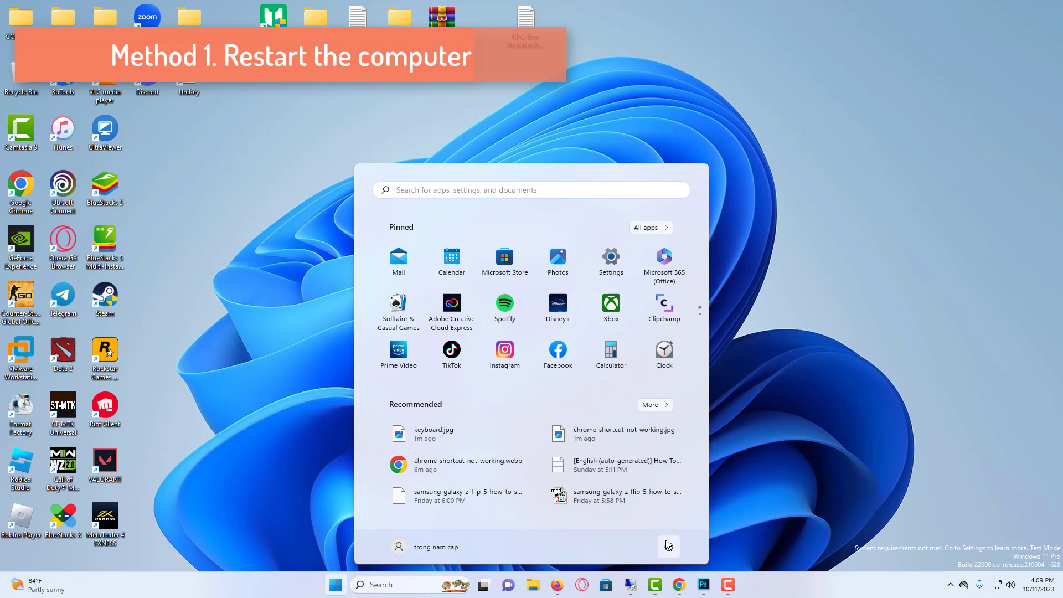
pyautogui.click(665, 541)
pyautogui.click(669, 523)
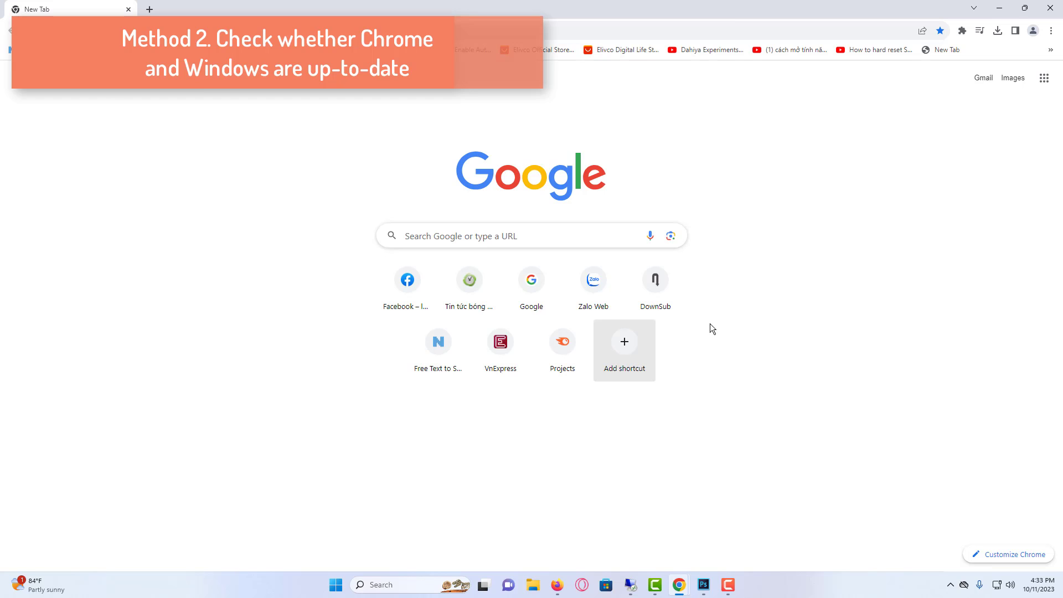
# - Open Chrome's About Google Chrome page through Help to check for updates
pyautogui.click(1052, 31)
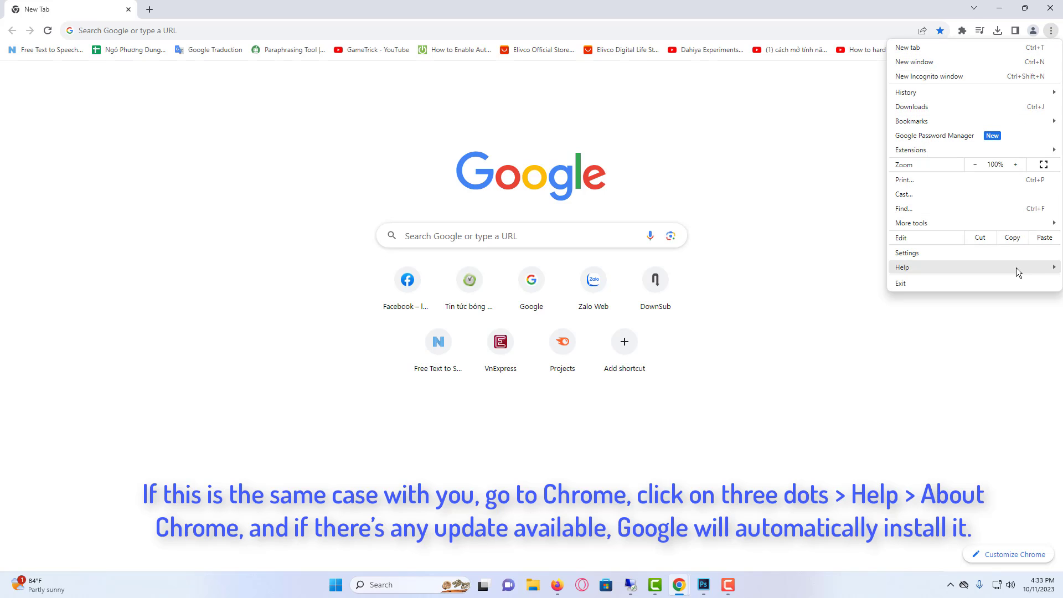
pyautogui.moveTo(955, 267)
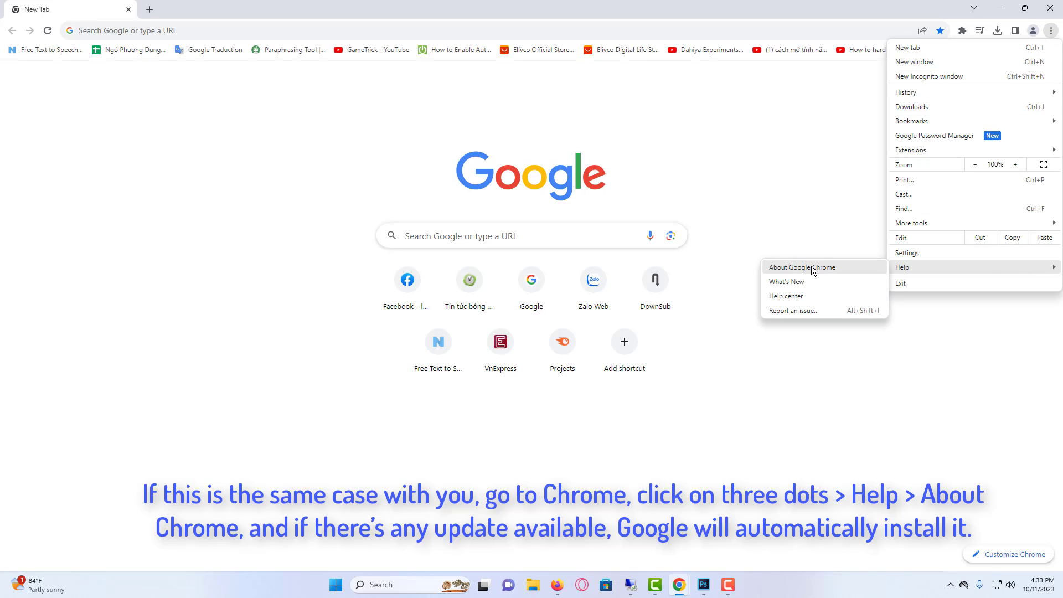
pyautogui.click(812, 268)
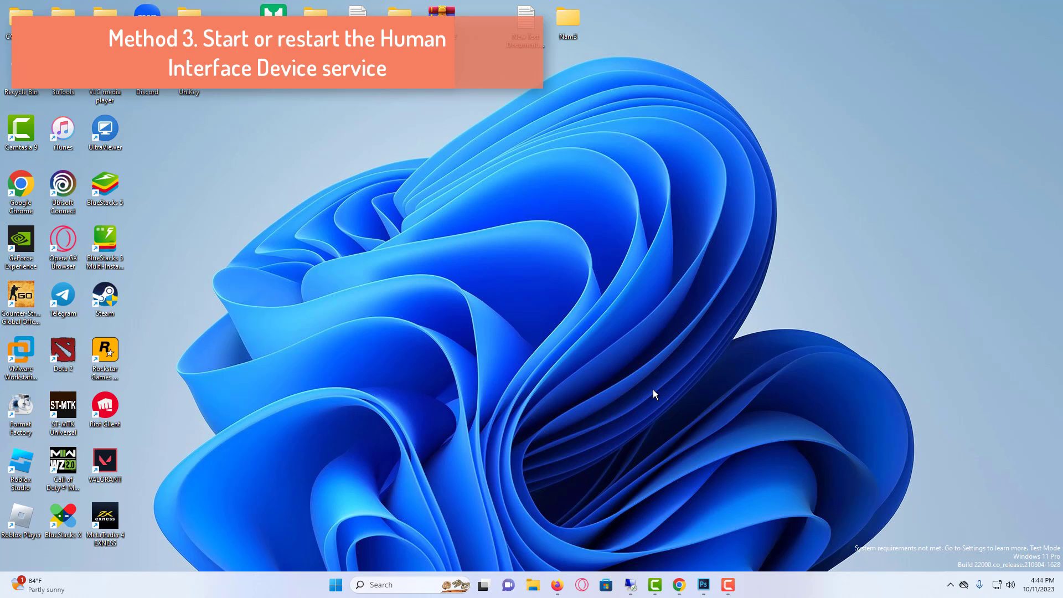
# - Start the Human Interface Device Service in the Services app, then close Services
pyautogui.click(335, 588)
pyautogui.write('services')
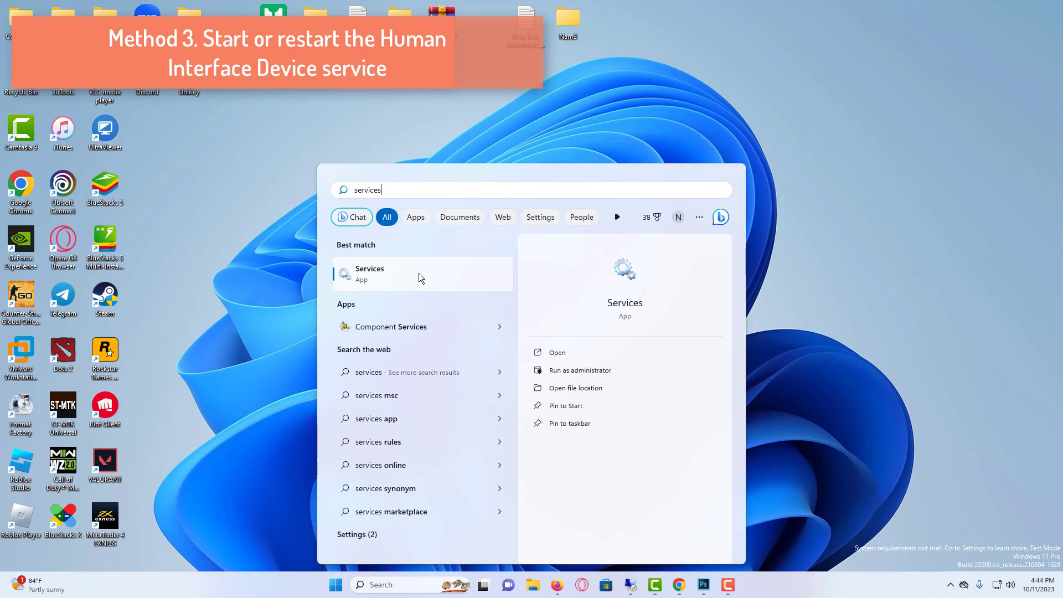
pyautogui.click(419, 273)
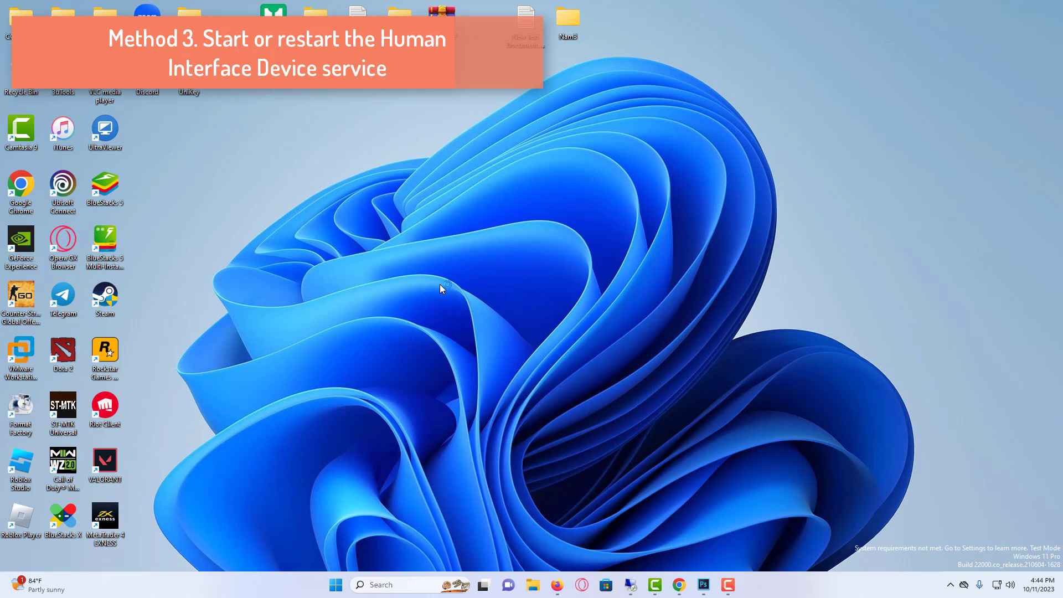
pyautogui.click(540, 257)
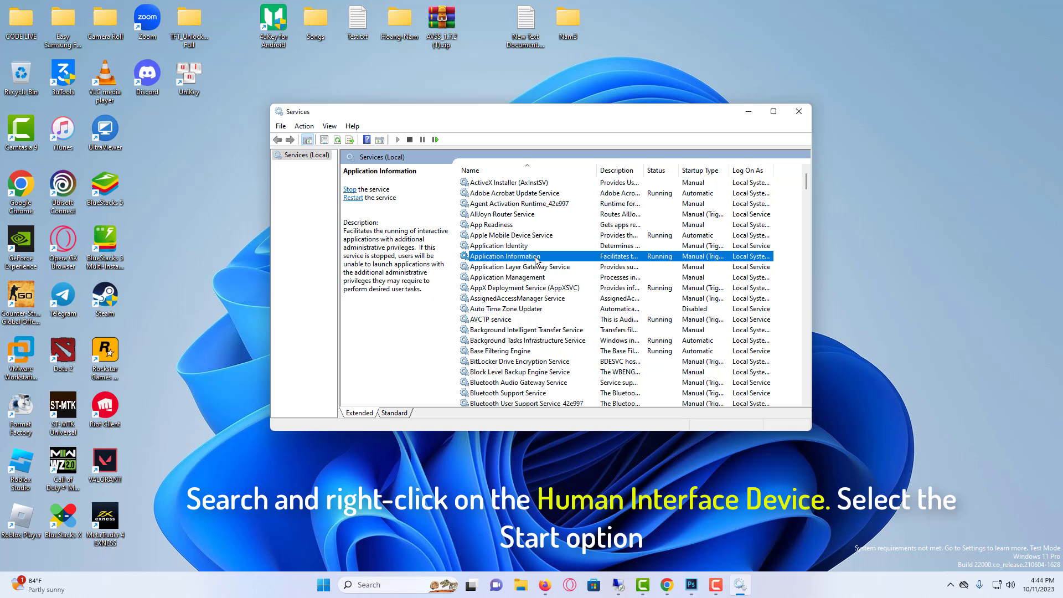
pyautogui.press('h')
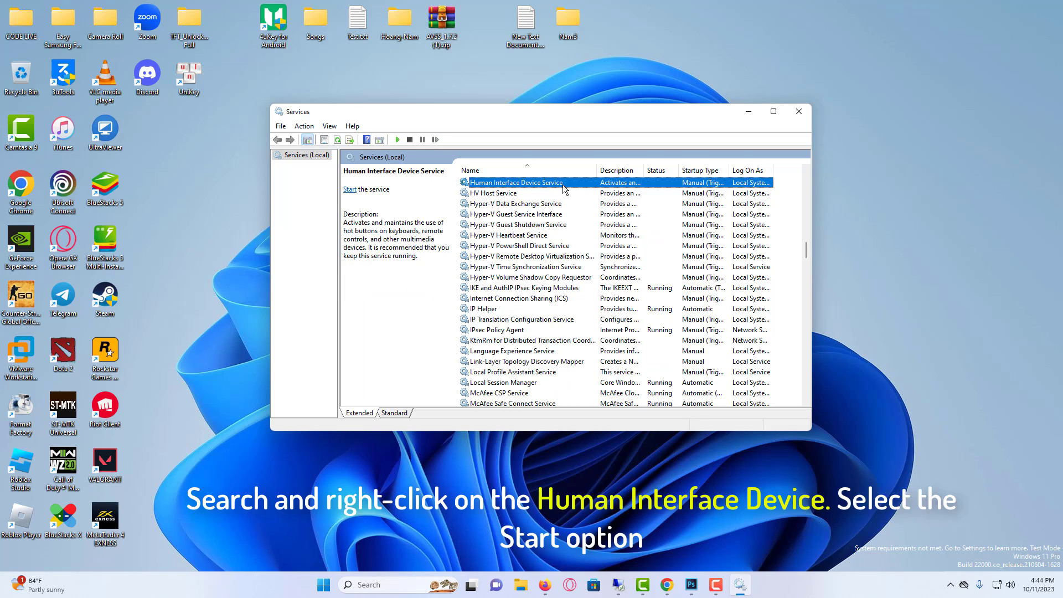
pyautogui.rightClick(567, 187)
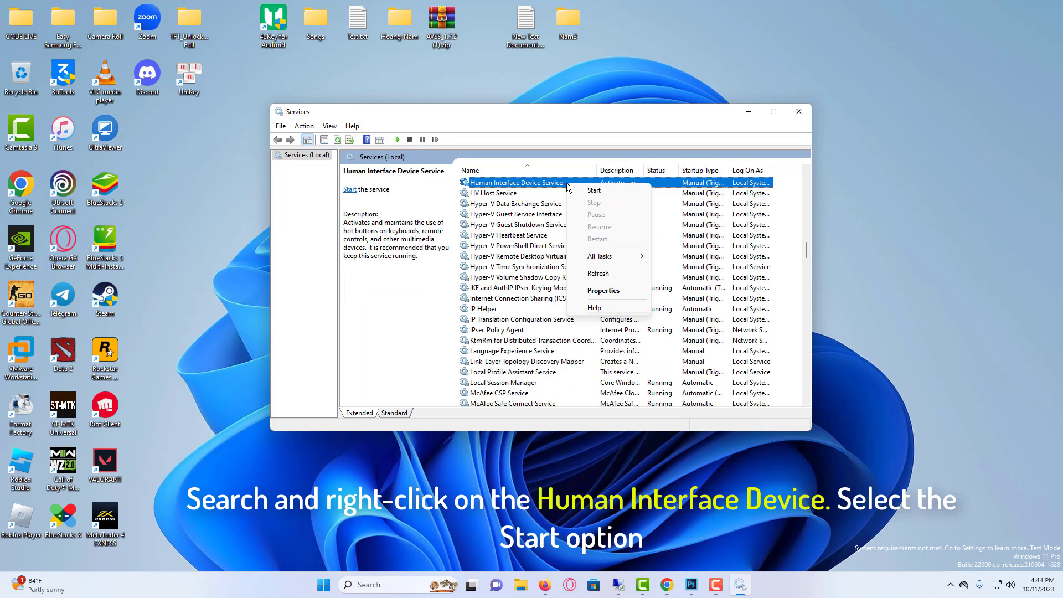
pyautogui.click(595, 190)
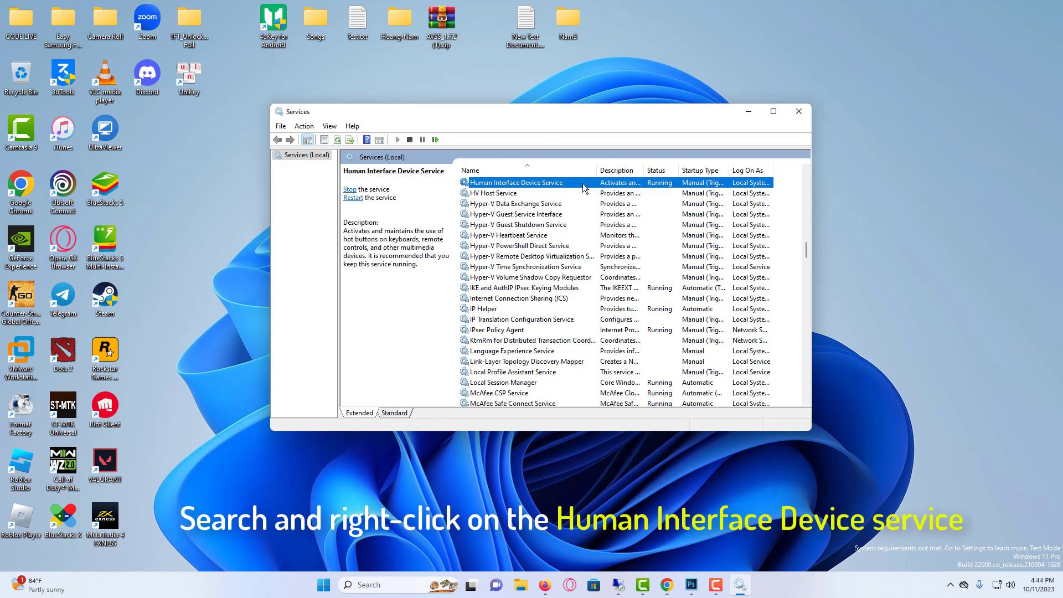
pyautogui.click(800, 112)
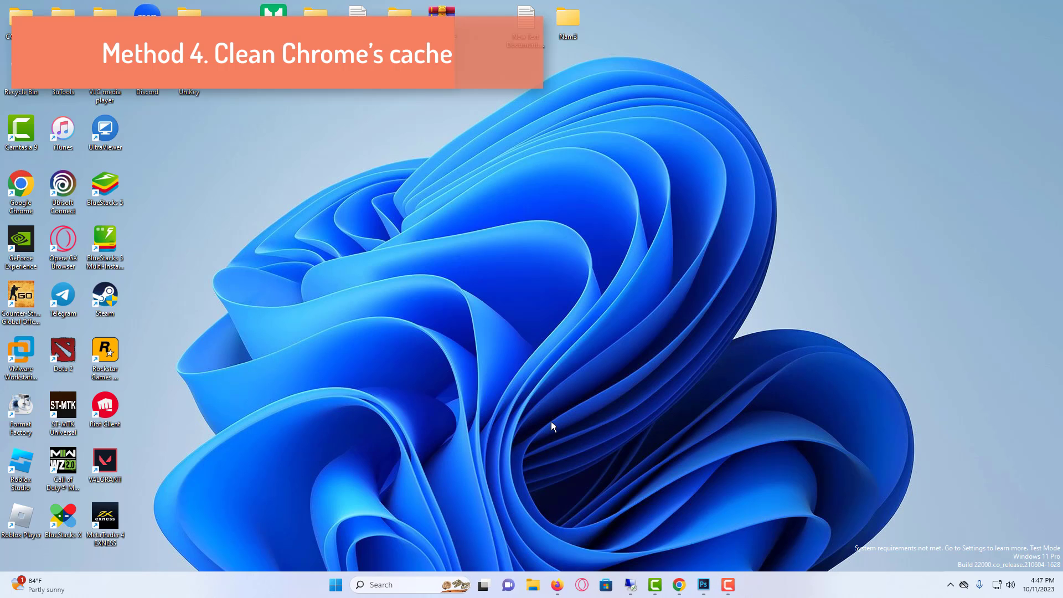
# - Launch Chrome maximized and go to Settings' Privacy and security section
pyautogui.doubleClick(26, 185)
pyautogui.click(1030, 14)
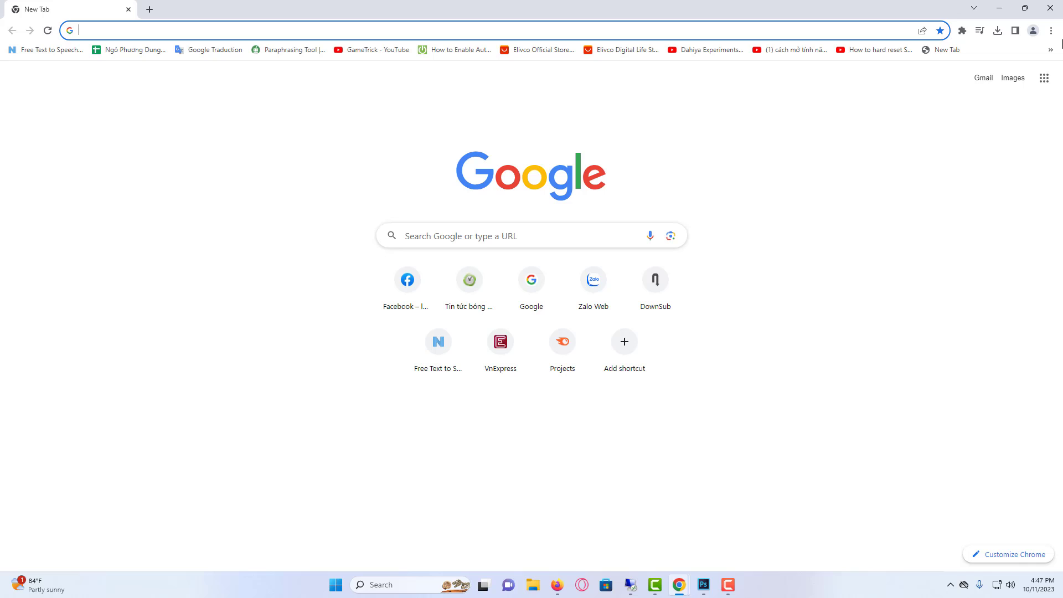
pyautogui.click(1051, 31)
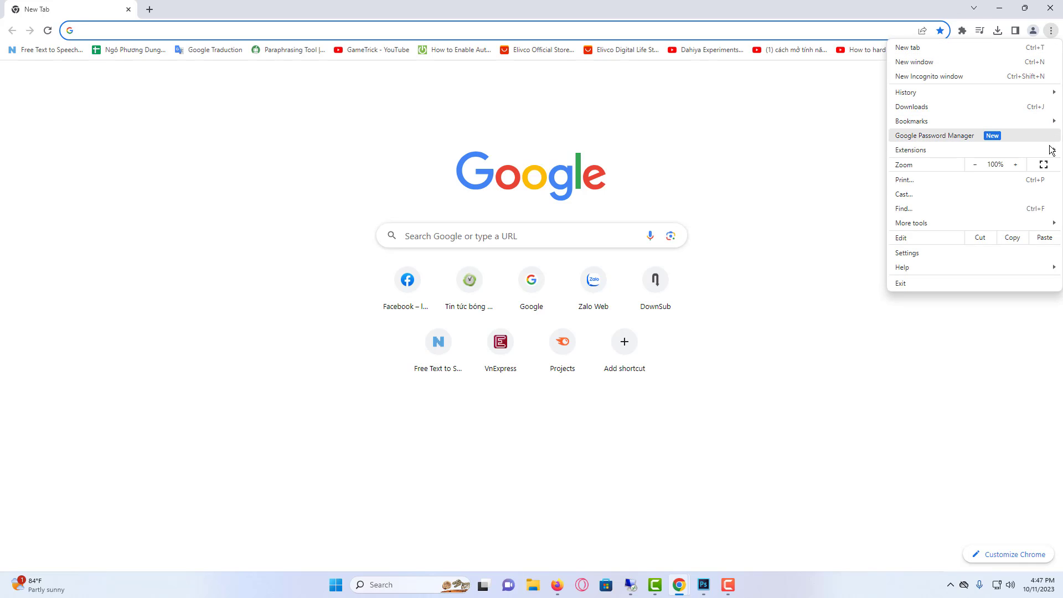
pyautogui.click(985, 254)
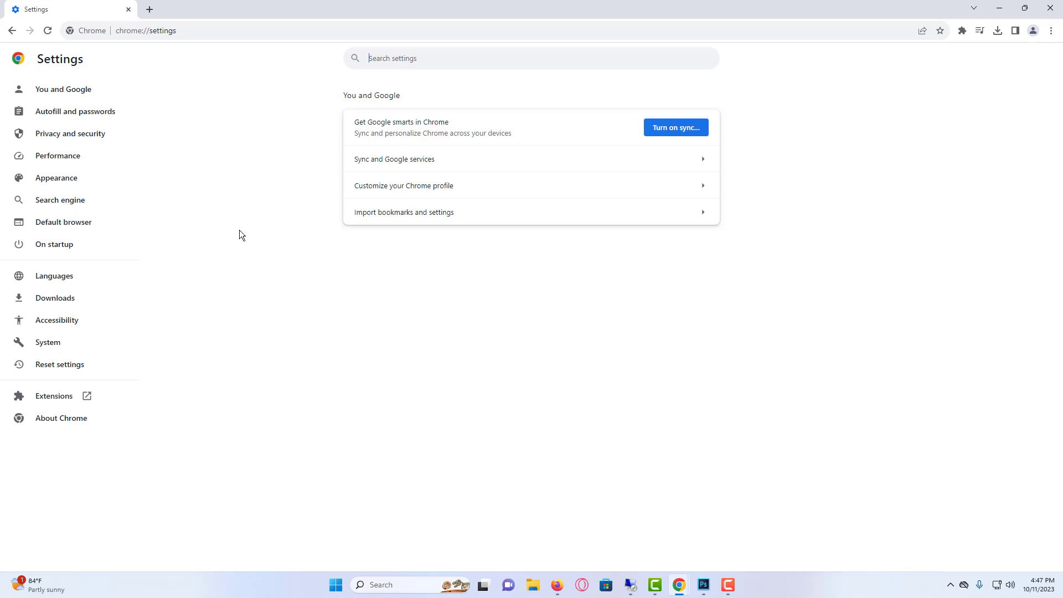
pyautogui.click(101, 137)
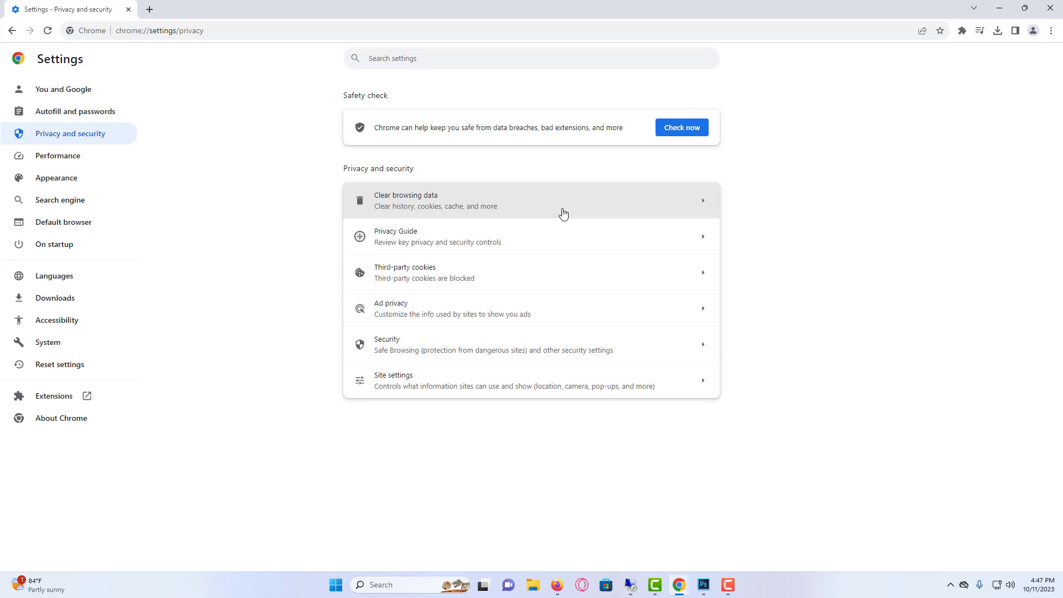
# - Clear browsing data with the time range set to All time
pyautogui.click(521, 206)
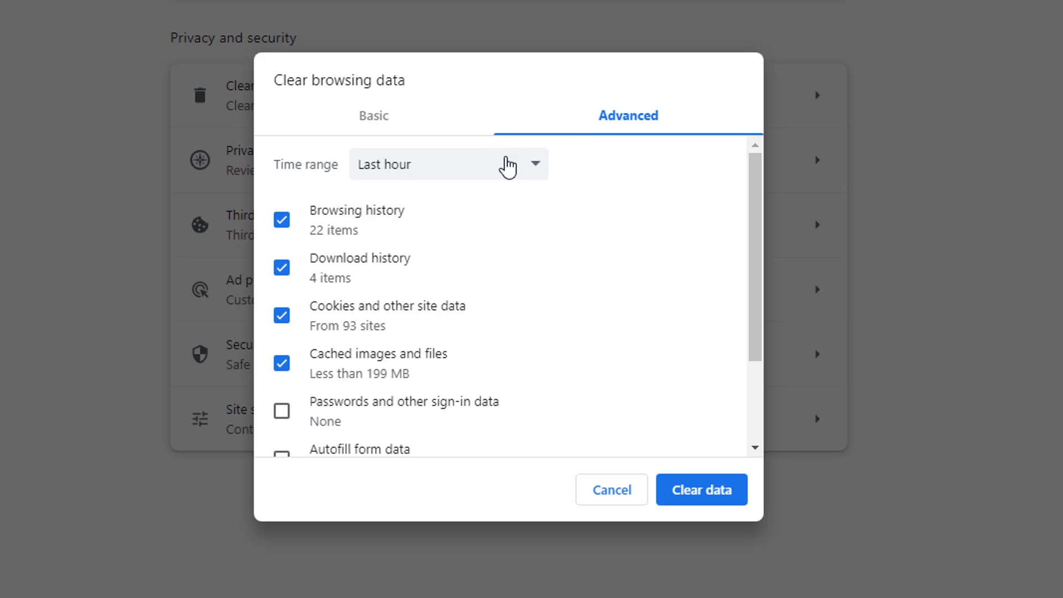
pyautogui.click(508, 166)
pyautogui.click(490, 263)
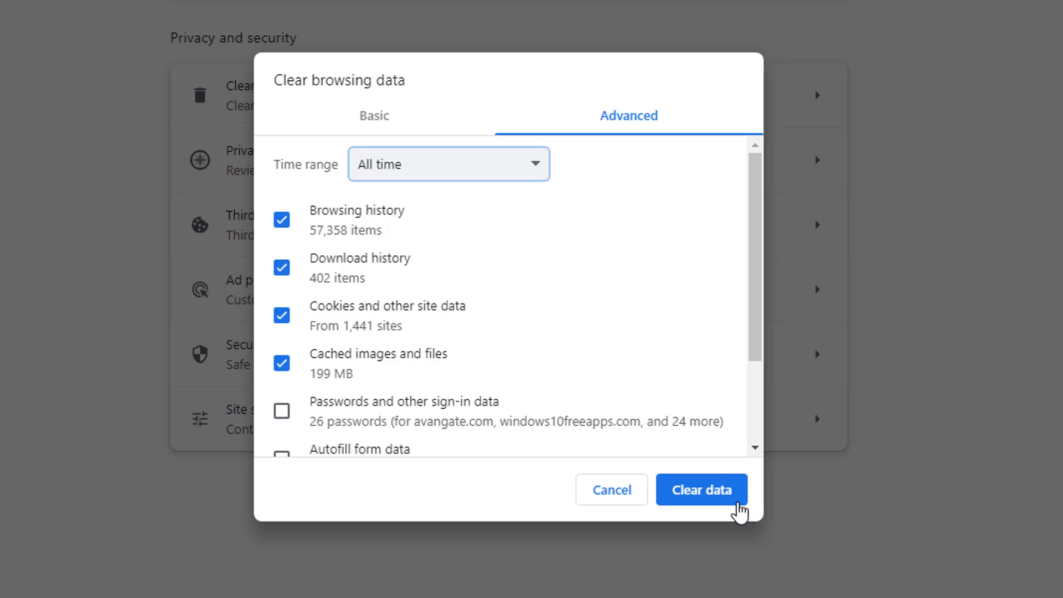
pyautogui.click(716, 503)
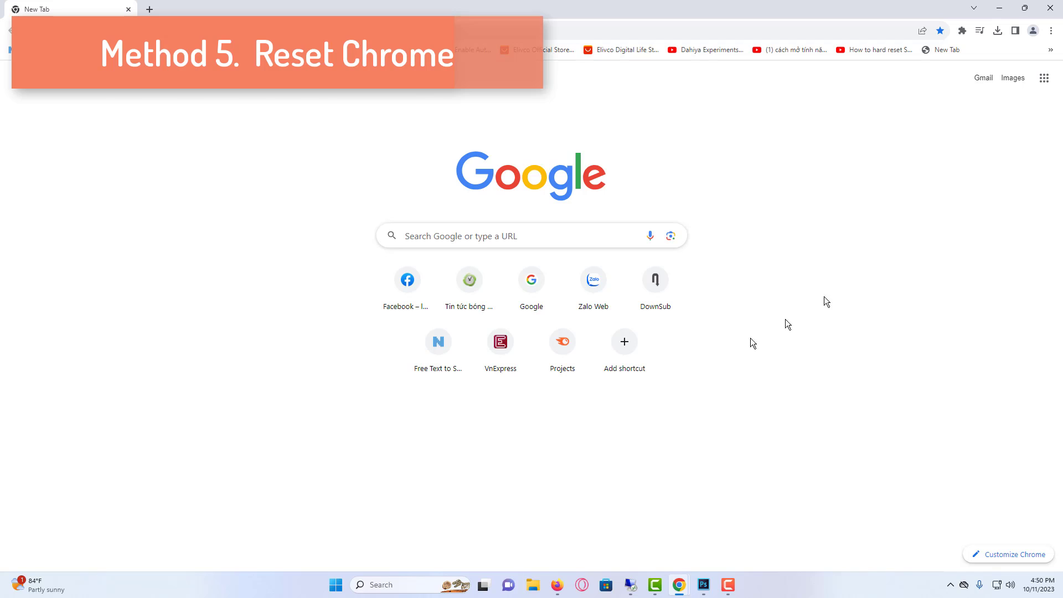
# - Start restoring Chrome settings to their original defaults from Settings' Reset settings page
pyautogui.click(1051, 30)
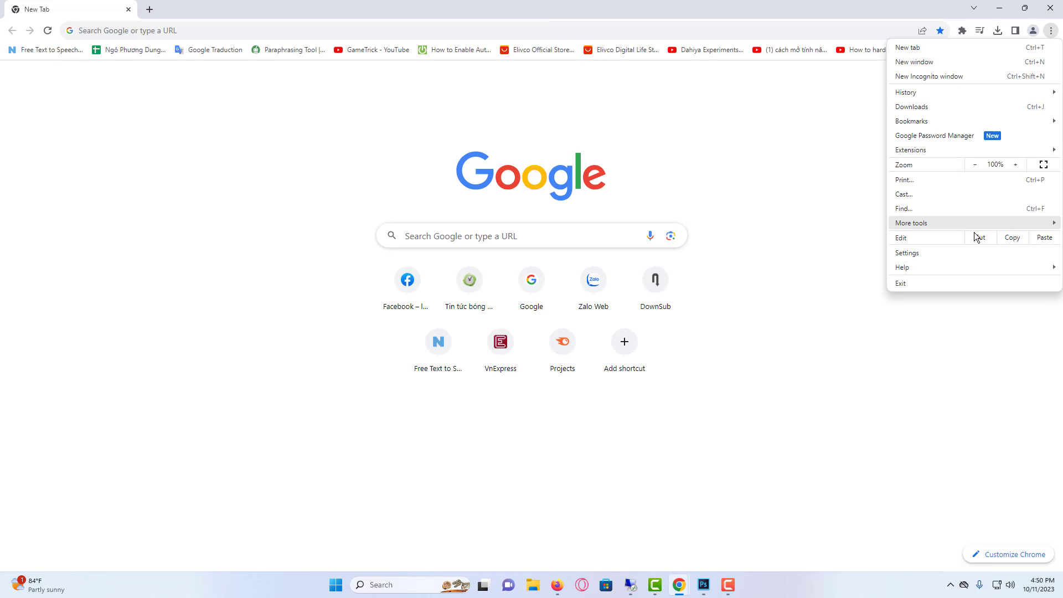
pyautogui.click(947, 254)
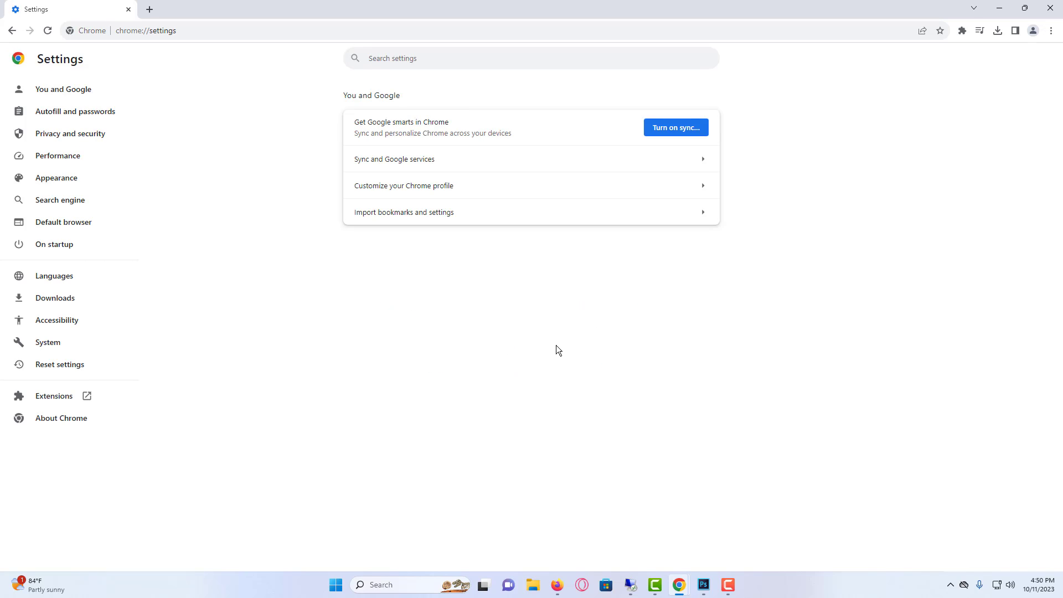
pyautogui.click(85, 371)
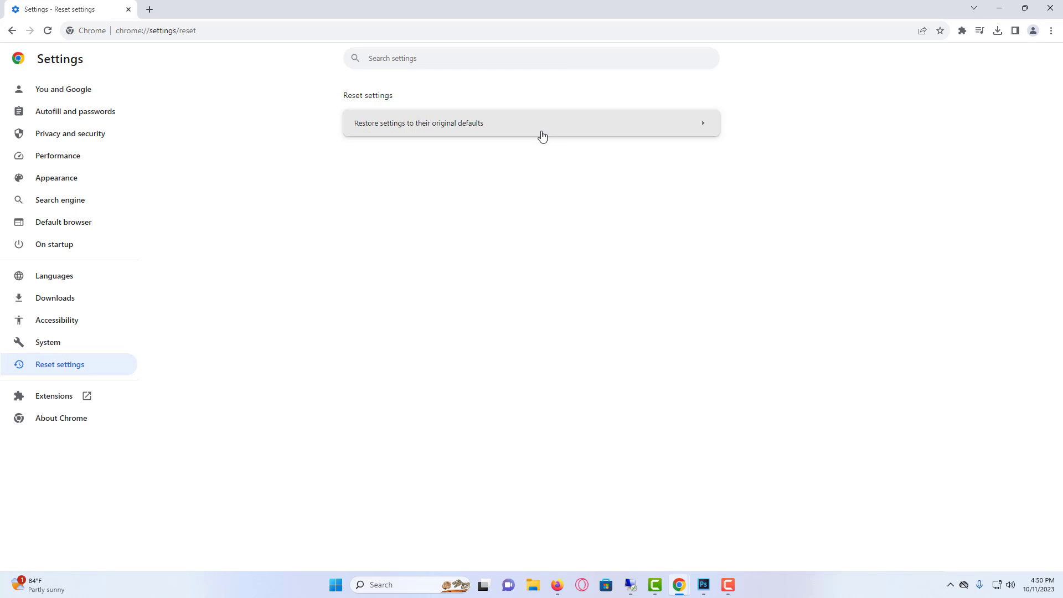
pyautogui.click(542, 137)
pyautogui.click(629, 350)
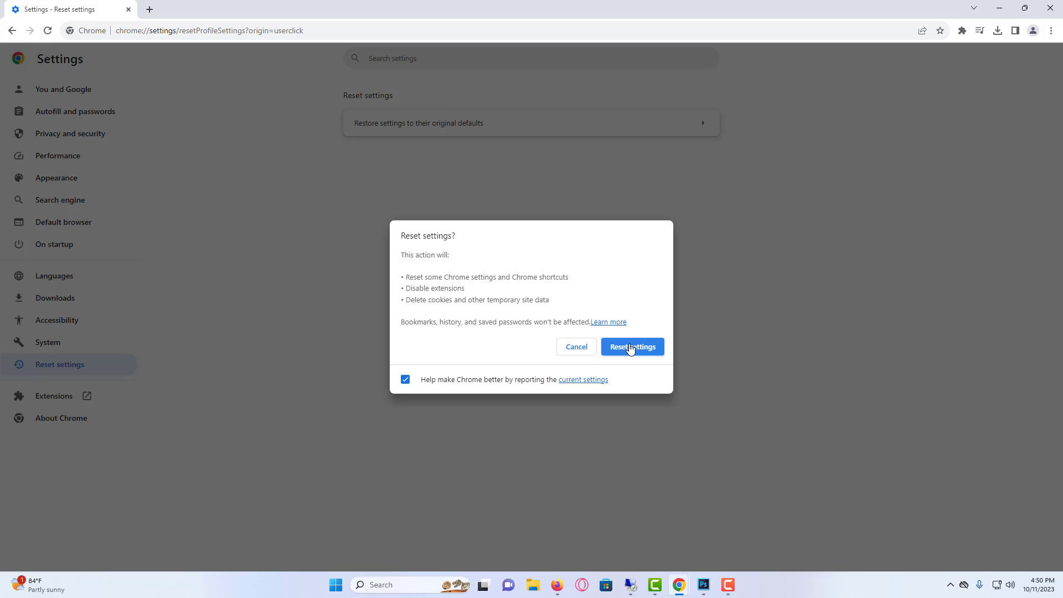